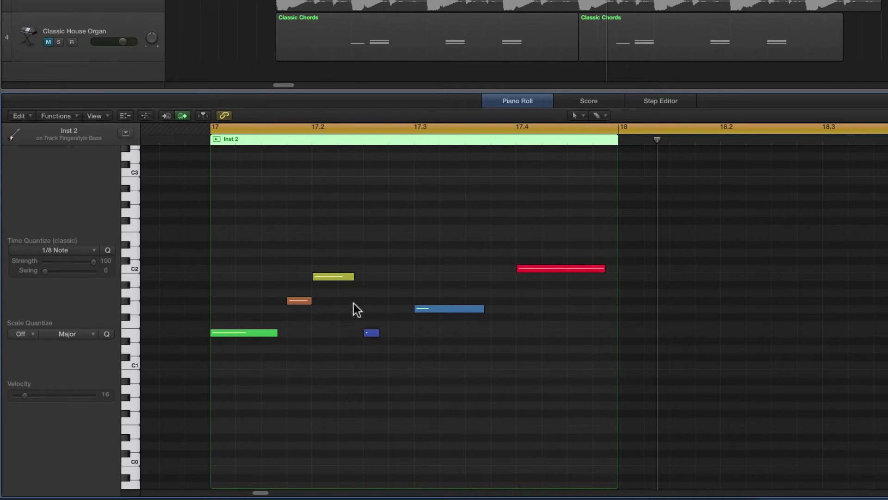
Step: Select all six notes of the Inst 2 bass region and open the Fixed Note Length MIDI transform
drag(191, 235, 530, 381)
click(76, 117)
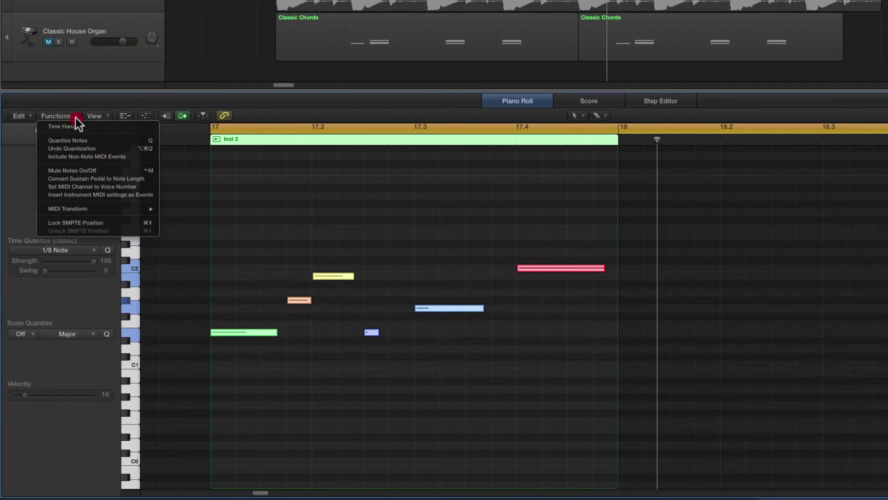
mouse_move(79, 208)
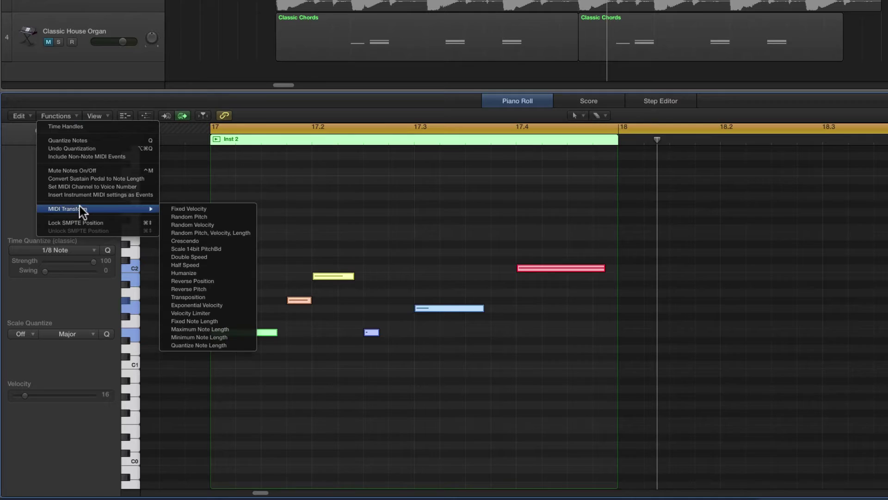
click(206, 323)
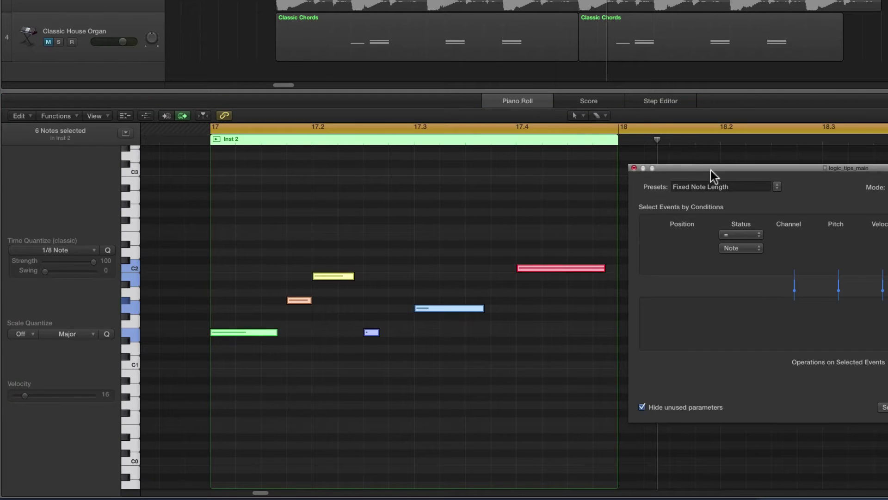
drag(711, 170, 288, 194)
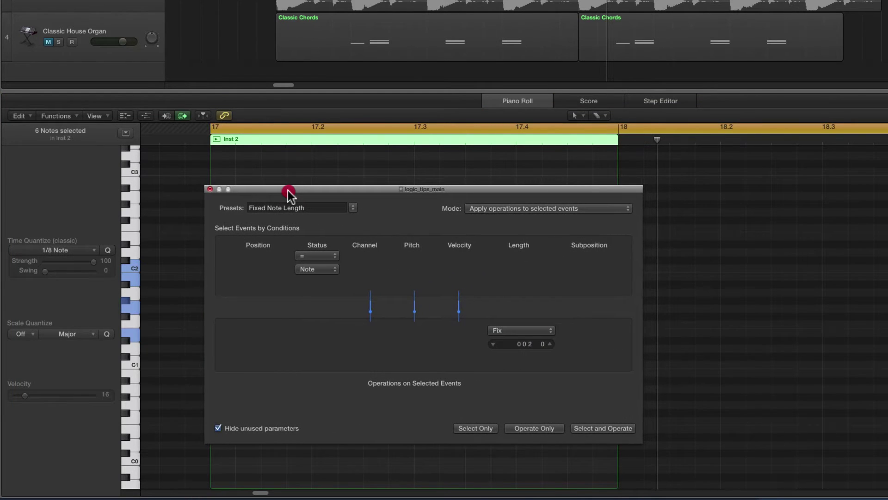
click(352, 207)
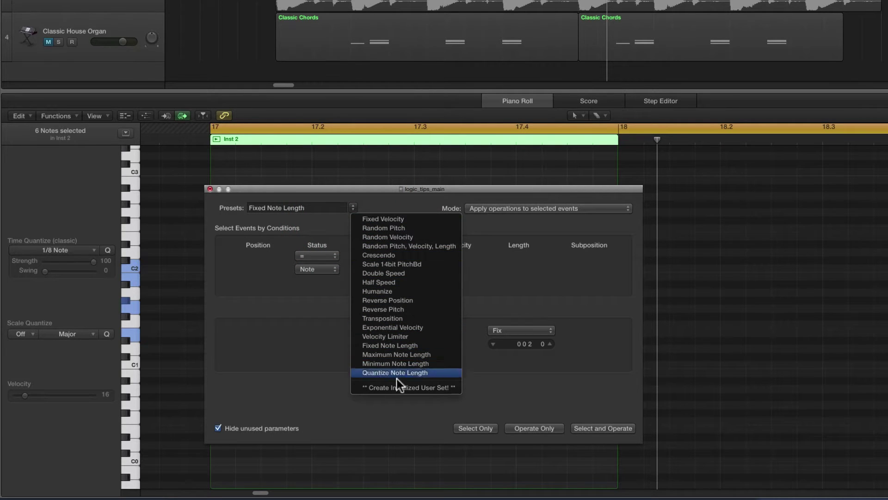
click(391, 196)
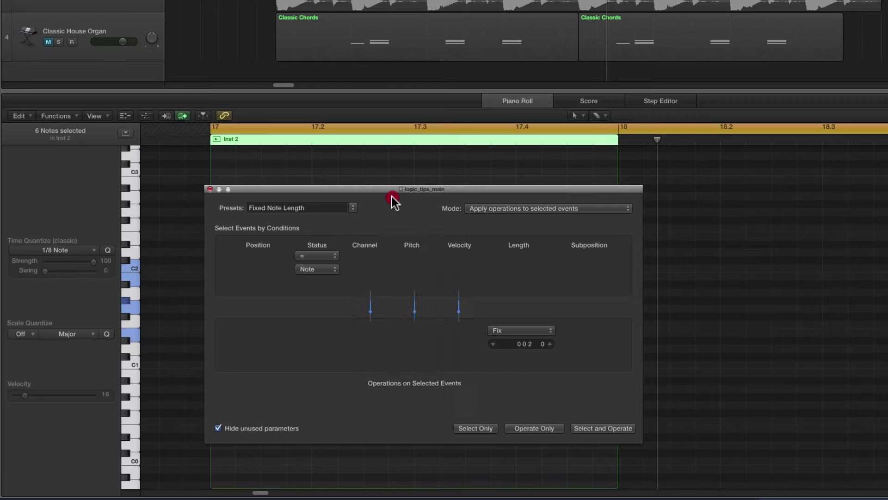
click(69, 117)
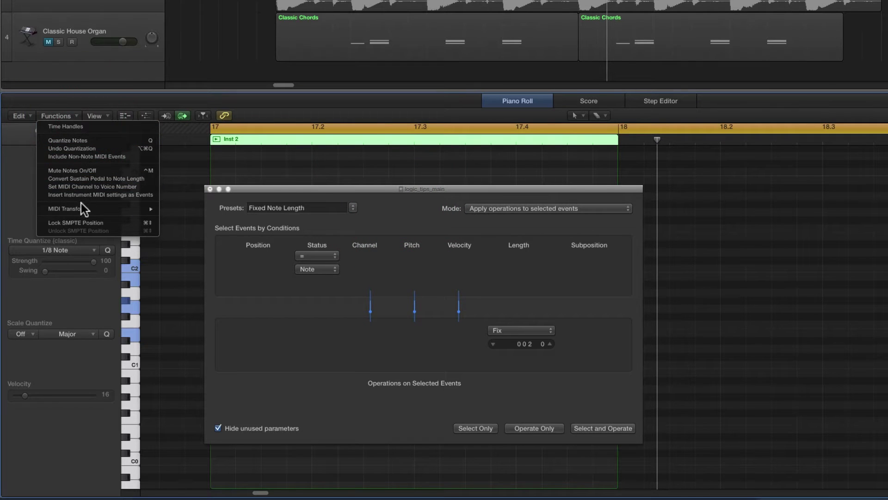
mouse_move(81, 209)
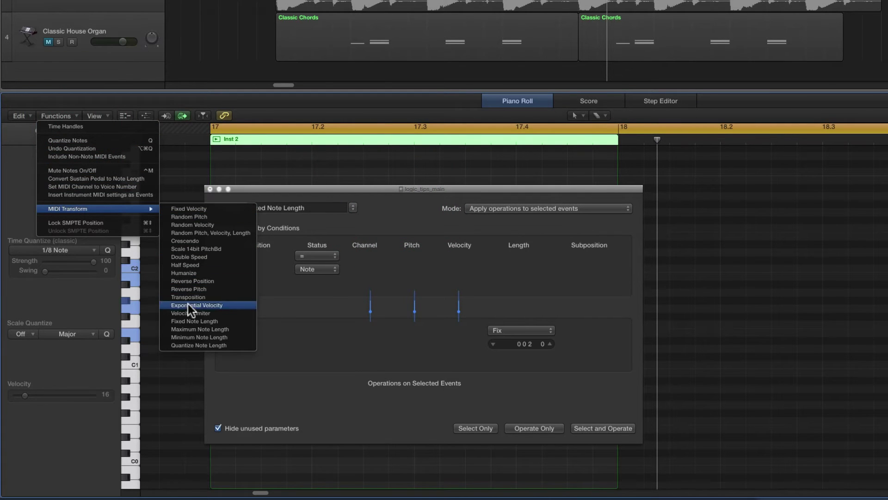
click(373, 209)
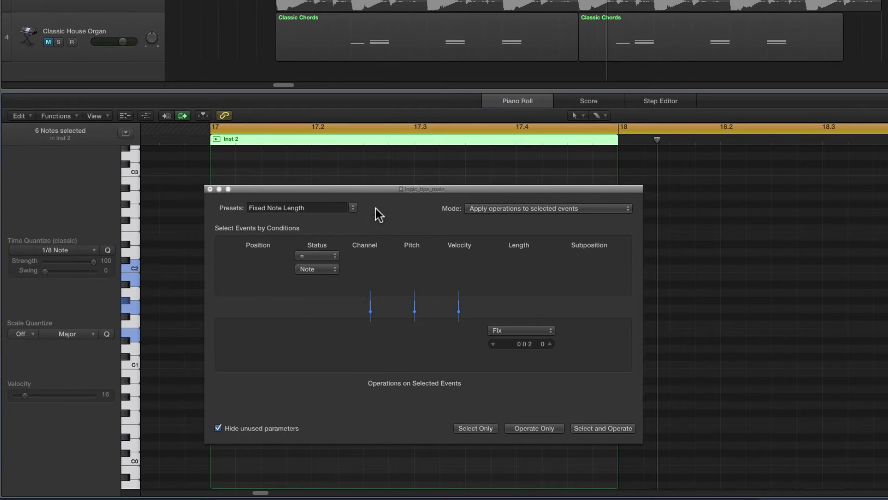
click(356, 207)
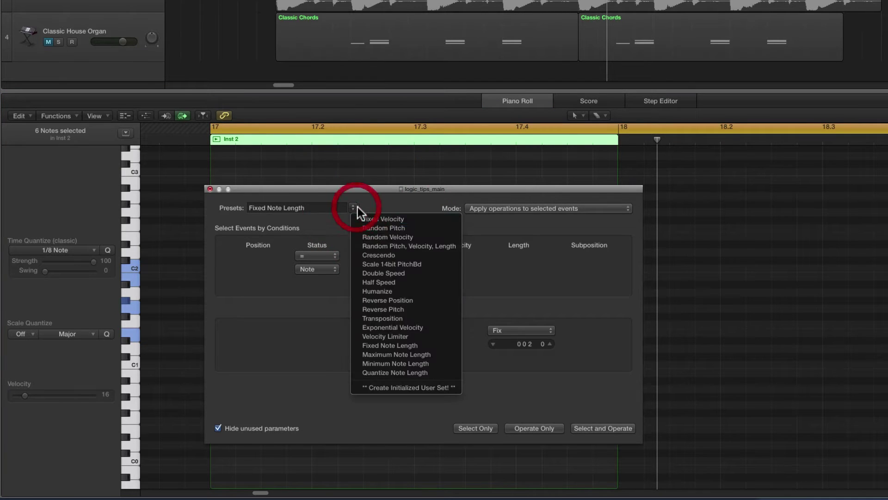
Step: Choose the Fixed Note Length preset and set the fixed length to 0 0 1 0
click(388, 345)
double_click(530, 344)
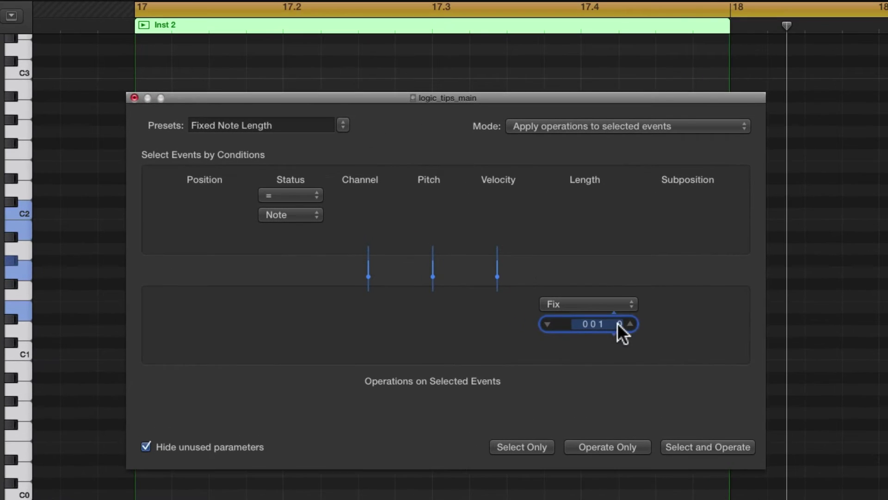
click(617, 322)
drag(531, 99, 525, 65)
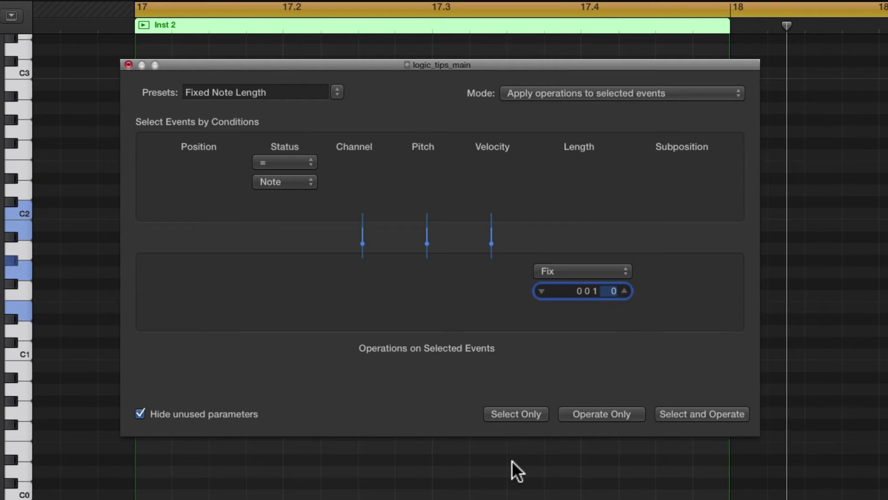
click(594, 293)
click(586, 292)
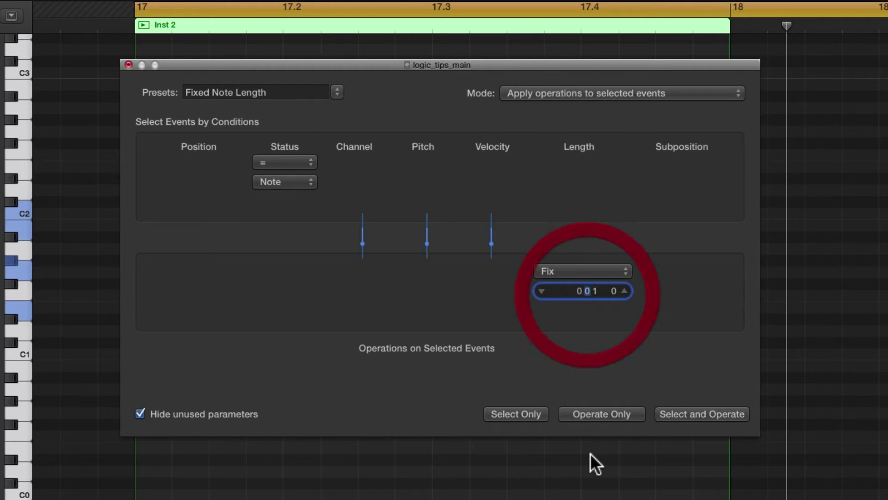
double_click(579, 292)
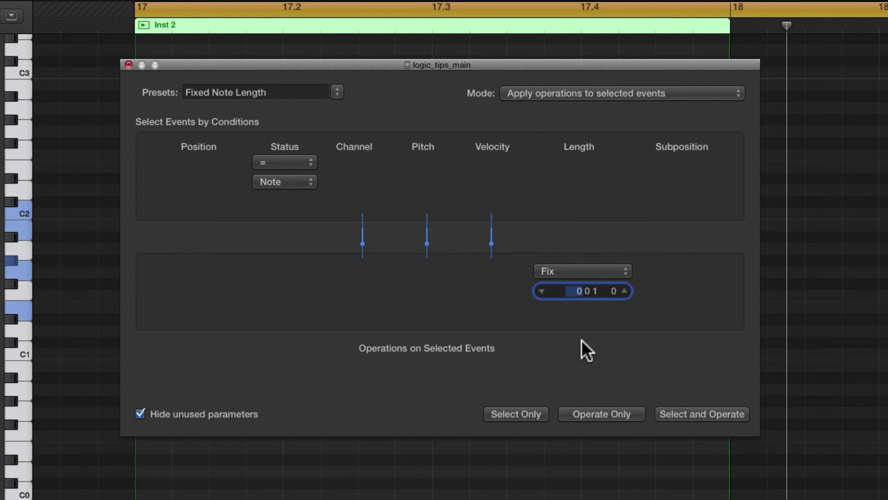
click(596, 293)
Step: Apply the fixed length of 0 0 1 0 to the selected bass notes only, and undo the operation
drag(312, 61, 559, 165)
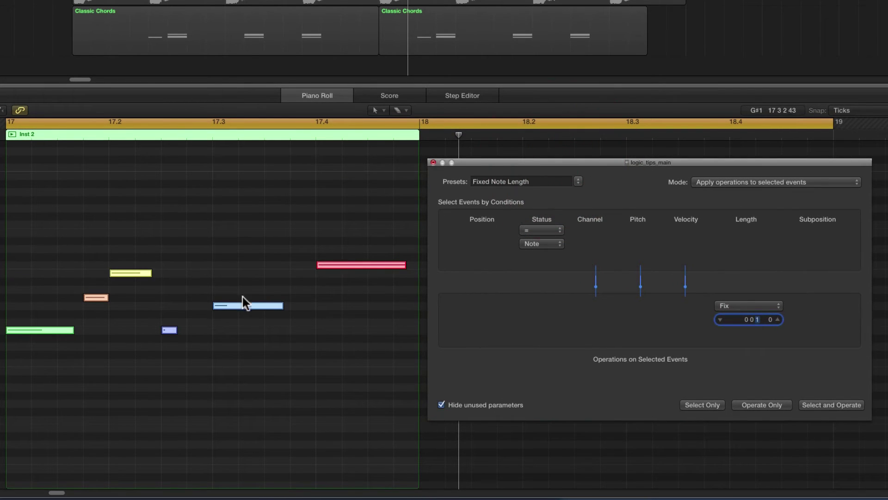
click(757, 321)
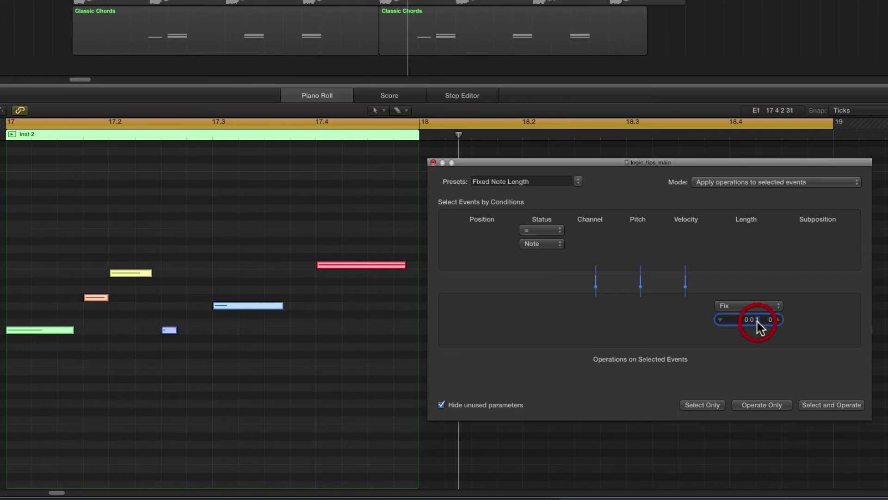
click(757, 404)
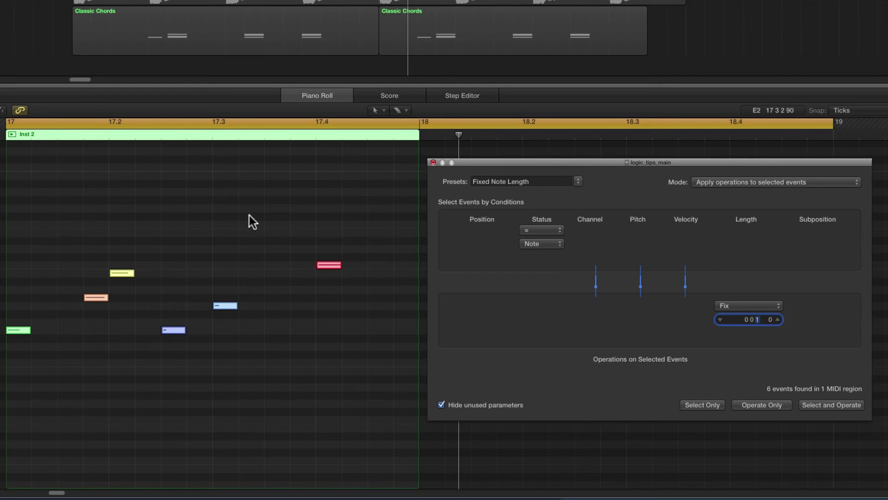
click(242, 116)
key(super+z)
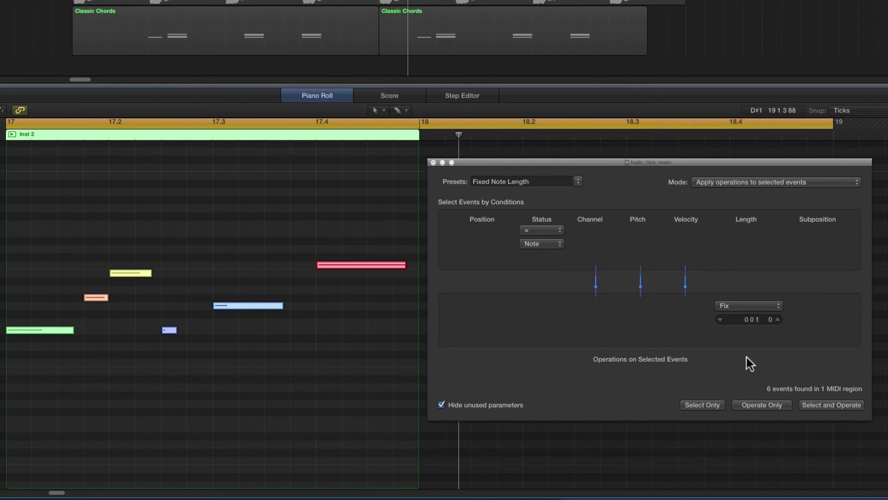
Step: Try a fixed length of 0 0 2 0 on the selected bass notes and undo the change
click(759, 319)
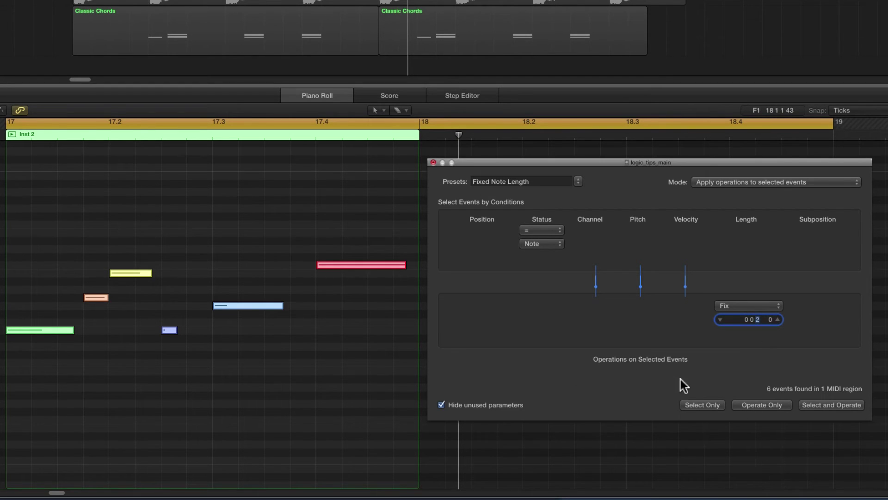
click(763, 407)
click(300, 110)
key(super+z)
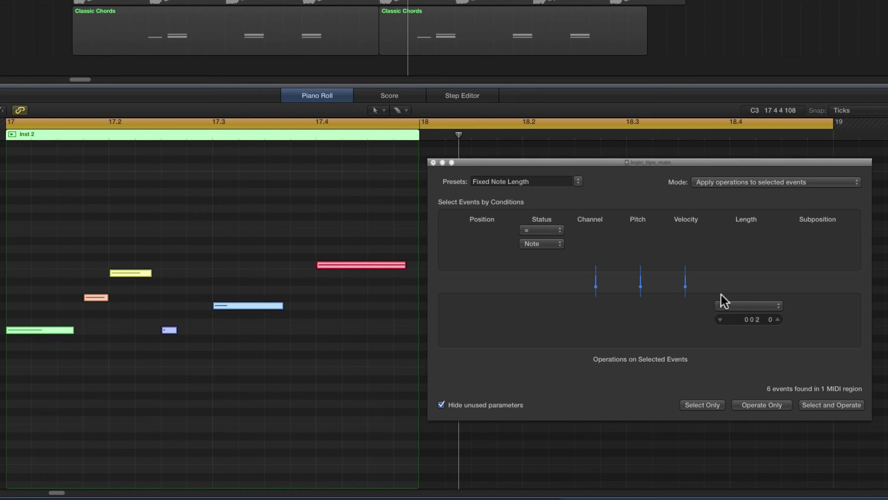
Step: Try a fixed length of 0 0 3 0 on the selected bass notes and undo the change
click(758, 319)
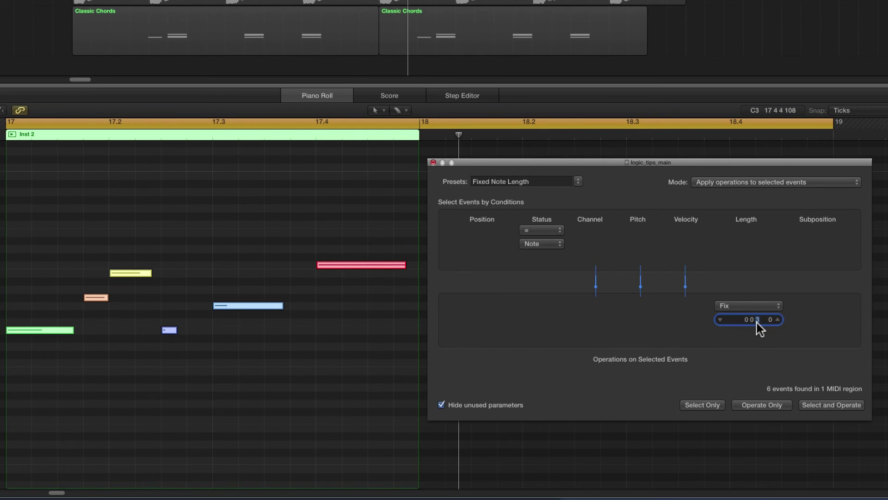
click(763, 406)
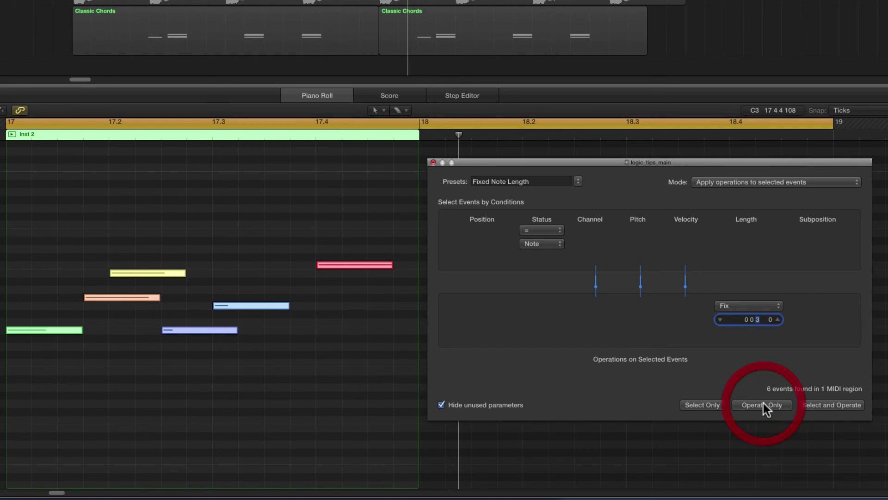
click(247, 111)
key(super+z)
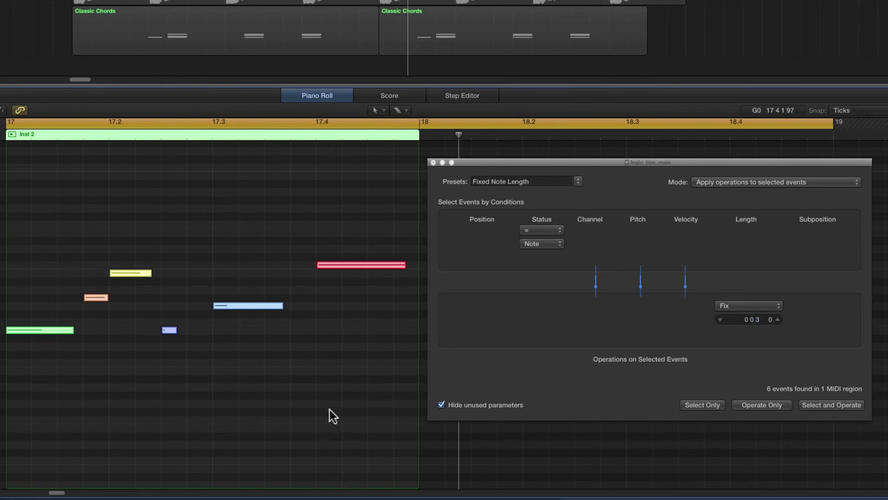
Step: Set the transform's fixed note length to 0 1 0 0
click(756, 321)
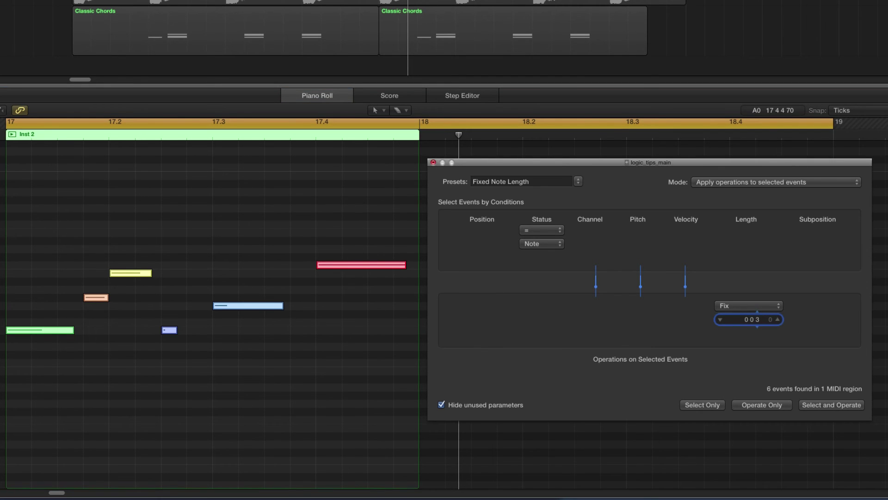
click(752, 319)
click(754, 320)
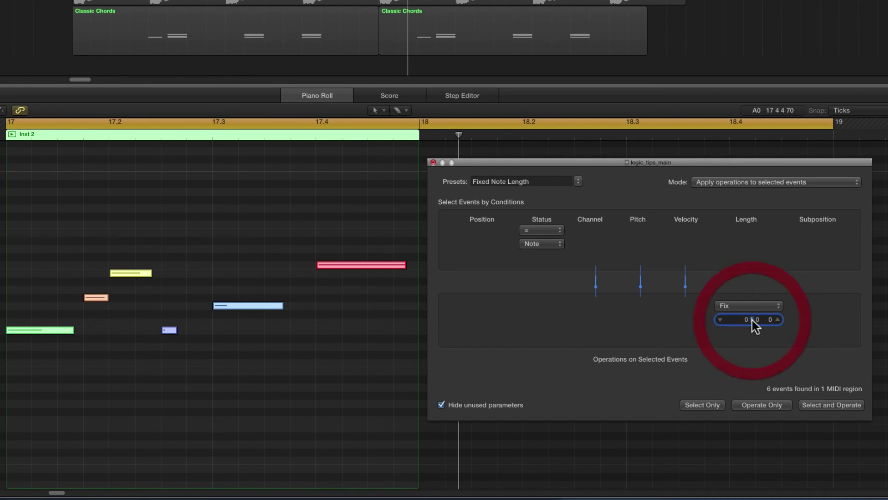
click(757, 319)
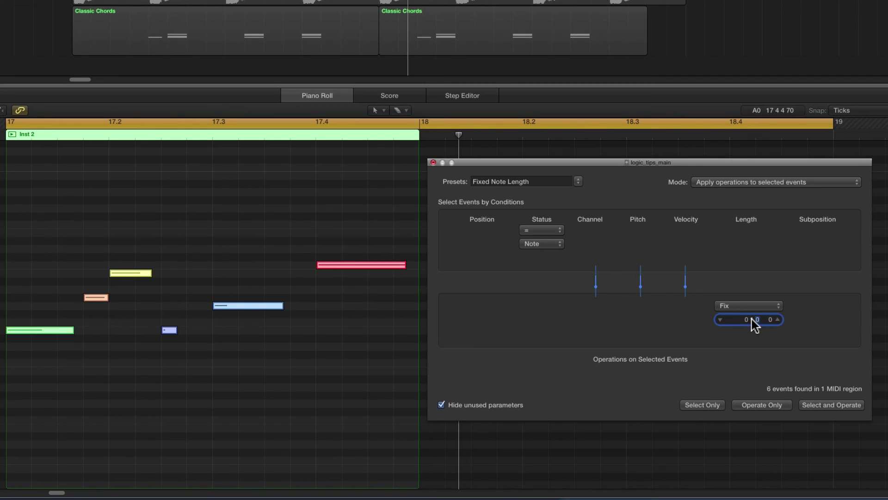
click(753, 319)
drag(754, 324, 754, 318)
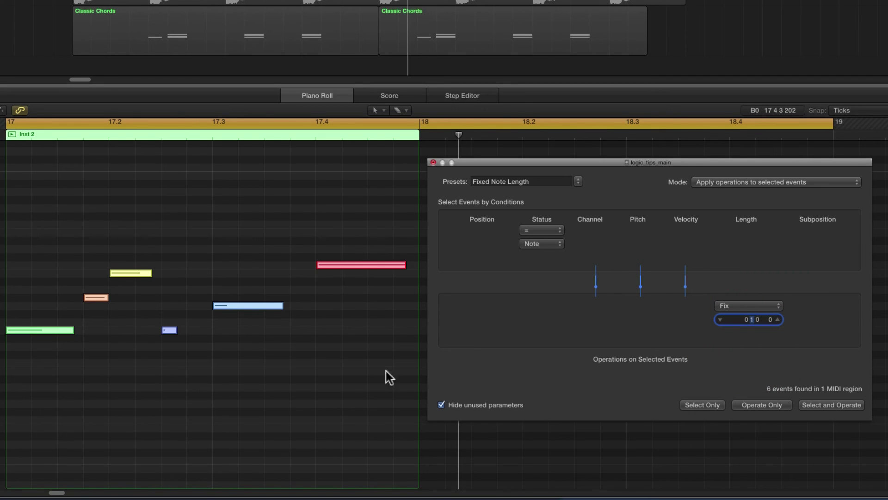
Step: Apply the fixed length of 0 1 0 0 to the selected bass notes and undo the operation
click(759, 406)
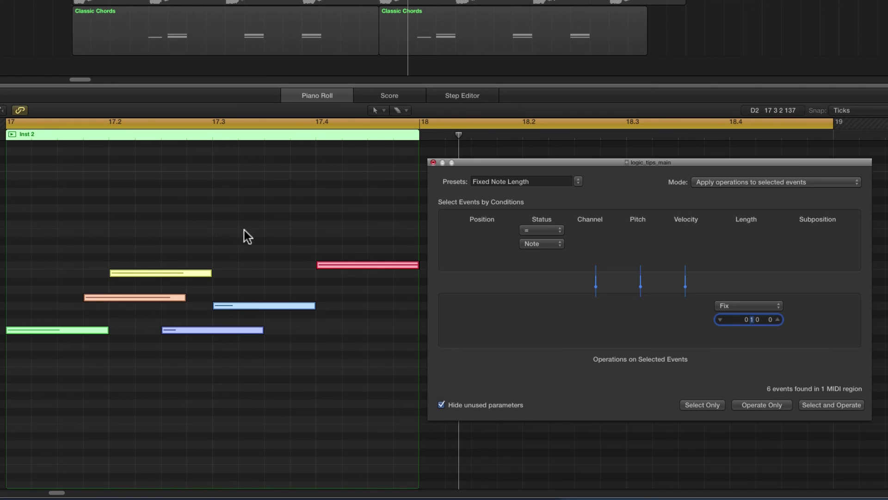
click(240, 112)
key(super+z)
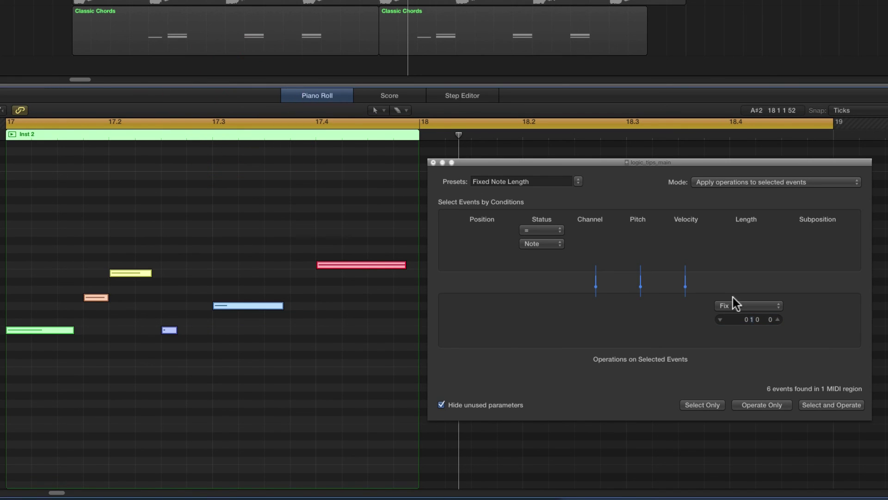
Step: Set the fixed note length to 0 0 2 0 and apply it to the six selected bass notes
double_click(755, 319)
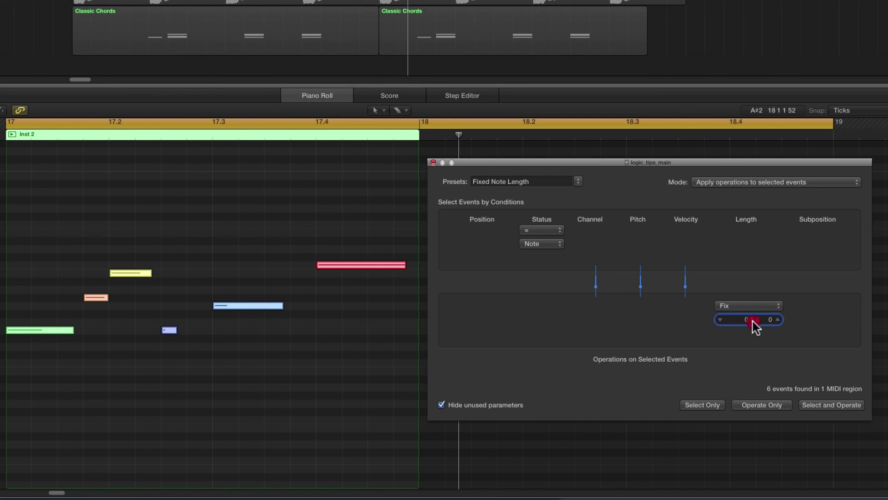
click(754, 320)
click(747, 402)
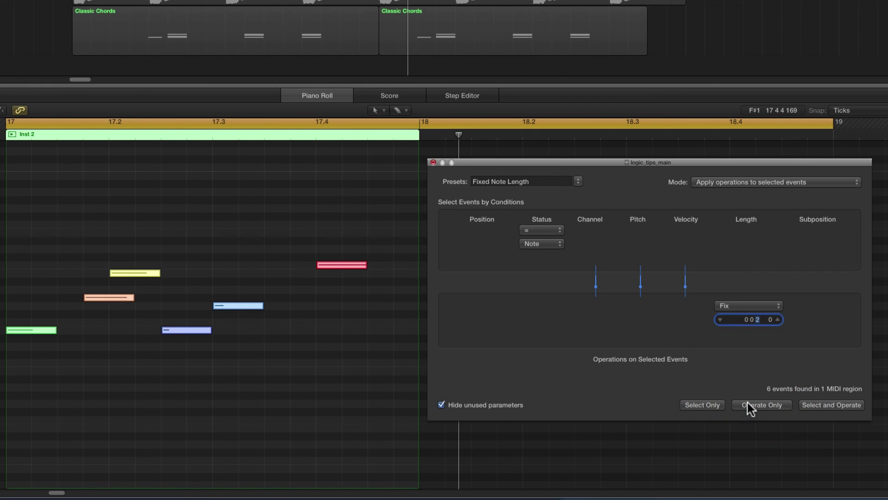